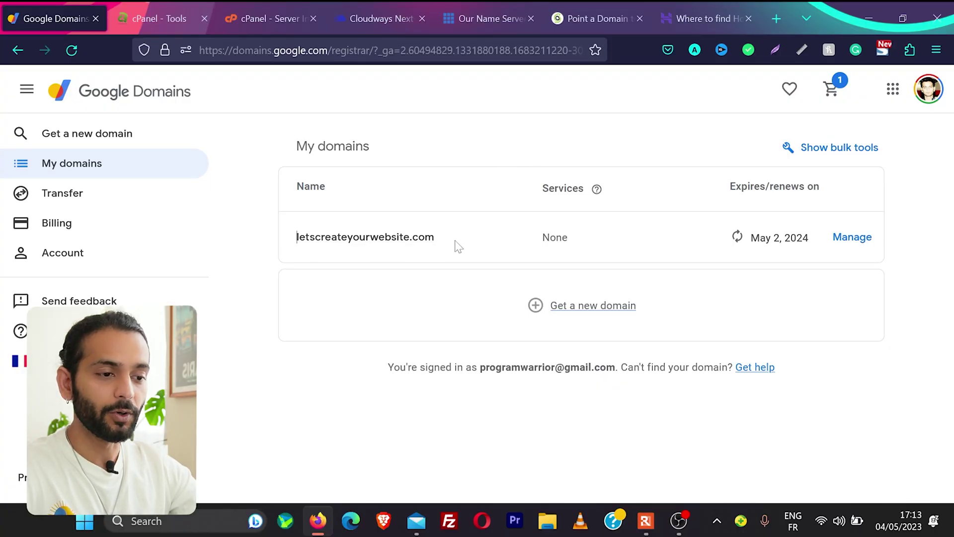
# Step: Open letscreateyourwebsite.com's DNS settings and bring up the empty Custom name servers edit form
pyautogui.click(851, 237)
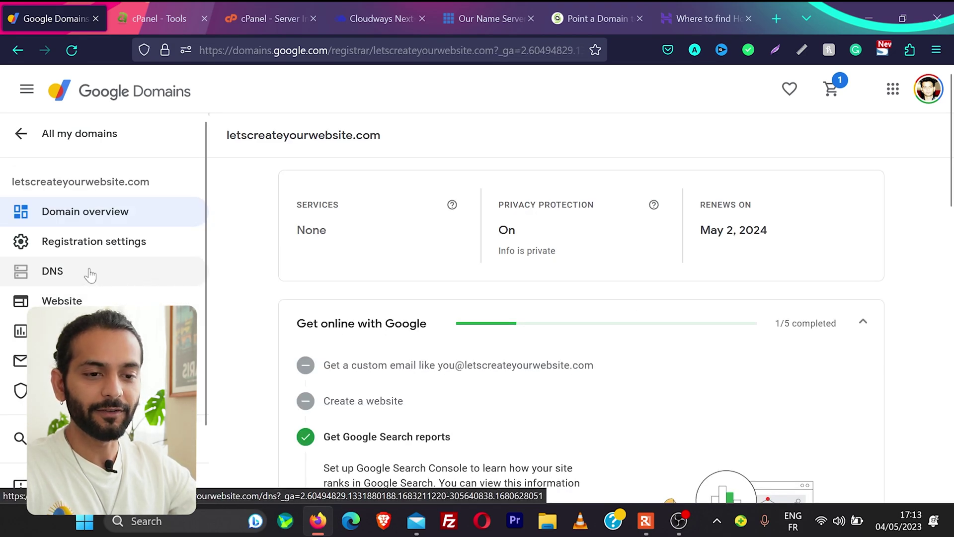
pyautogui.click(90, 273)
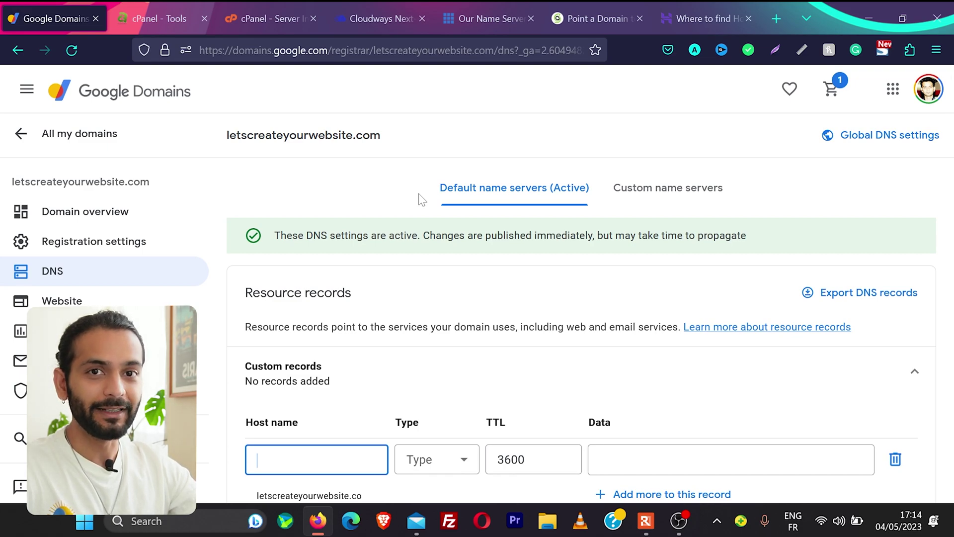
pyautogui.click(670, 190)
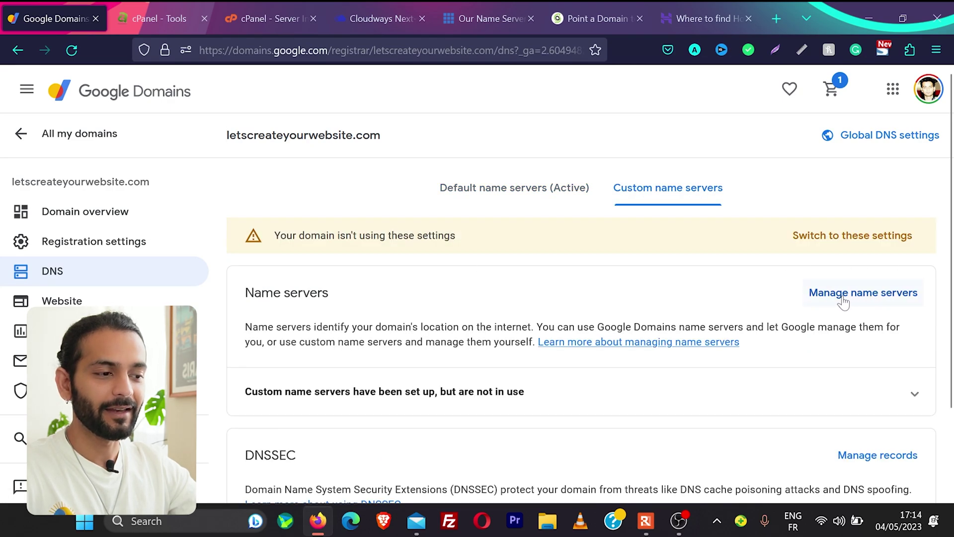
pyautogui.click(841, 294)
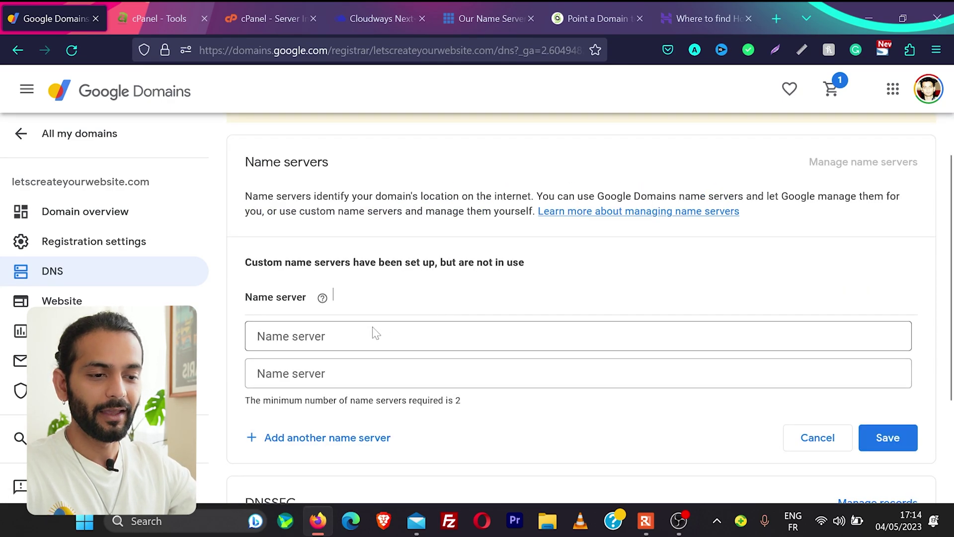
pyautogui.click(257, 336)
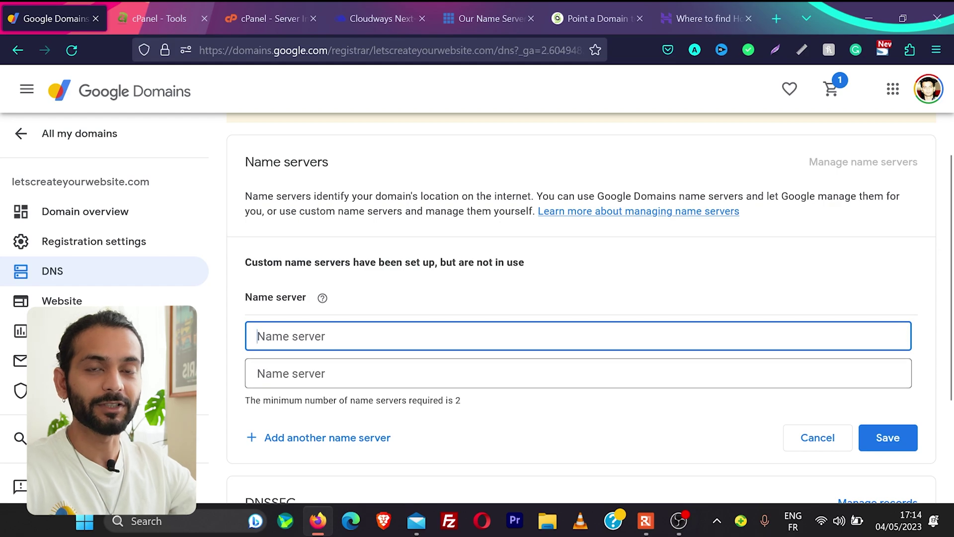
pyautogui.press('Tab')
pyautogui.hotkey('shift', 'Tab')
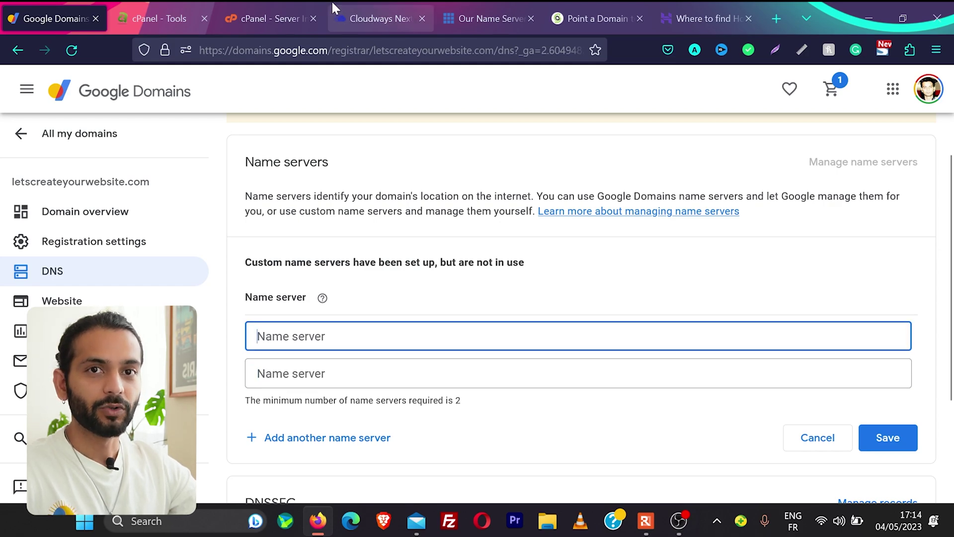
# Step: Look up the Bluehost (ns1/ns2.bluehost.com) and SiteGround nameserver help pages
pyautogui.click(440, 18)
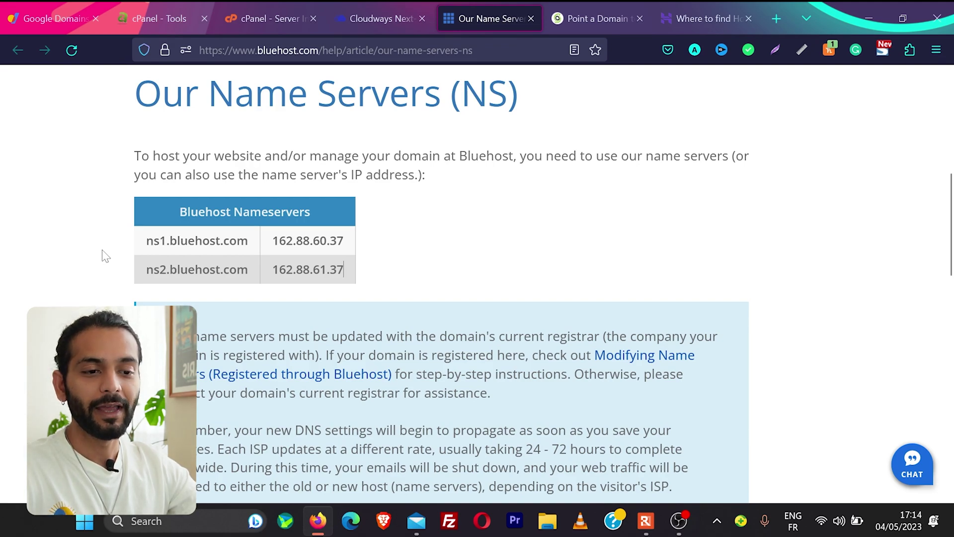
pyautogui.click(596, 18)
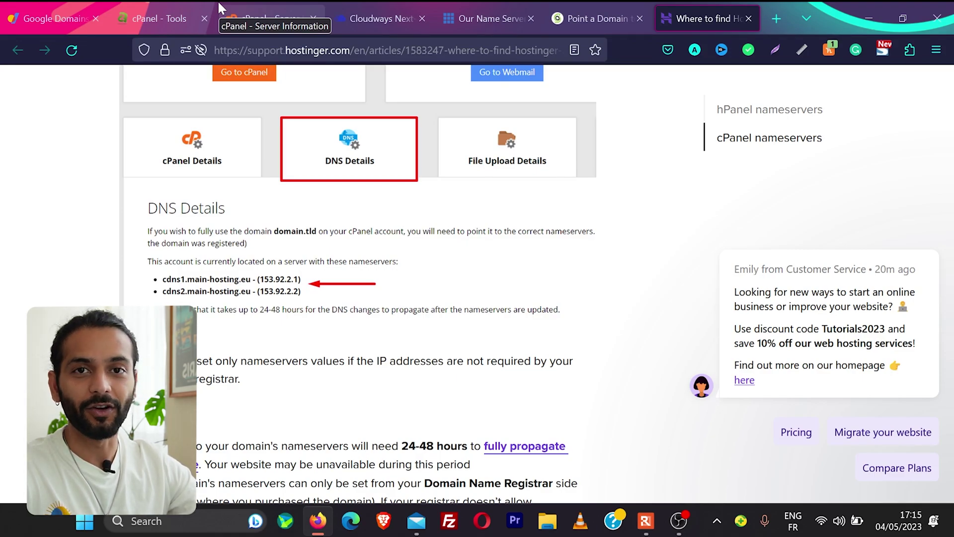
# Step: Copy ns1.bluehost.com and ns2.bluehost.com into the two Name server fields and save them
pyautogui.moveTo(146, 240); pyautogui.dragTo(248, 240)
pyautogui.hotkey('ctrl', 'c')
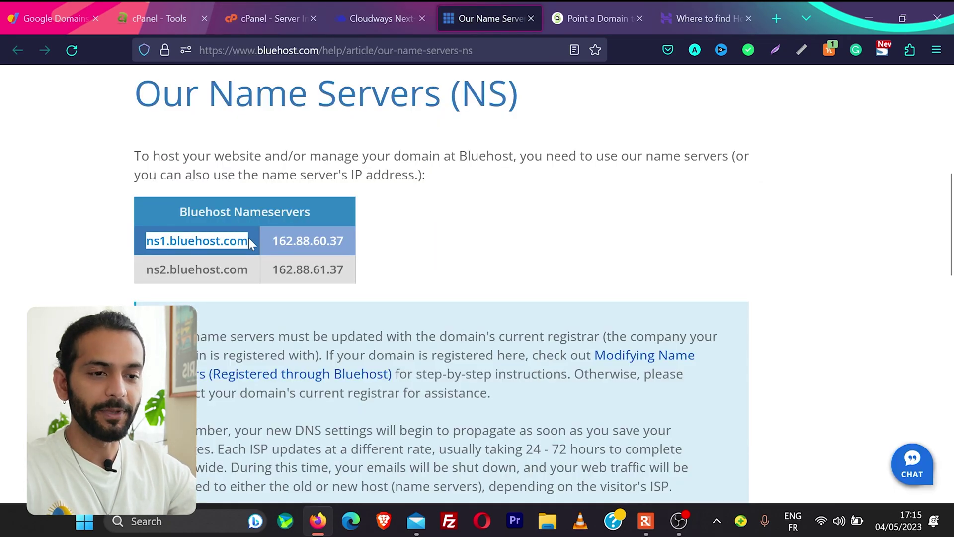
pyautogui.click(55, 18)
pyautogui.hotkey('ctrl', 'v')
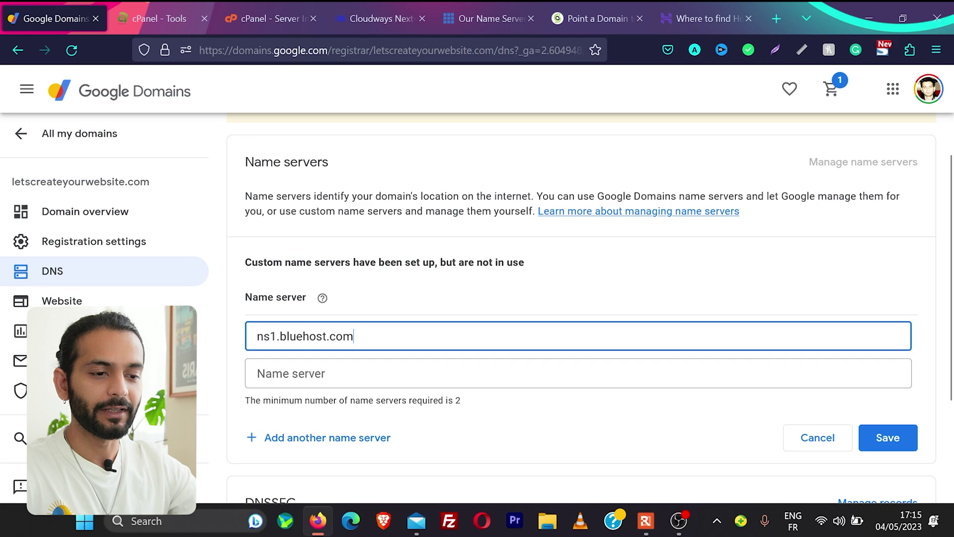
pyautogui.click(484, 18)
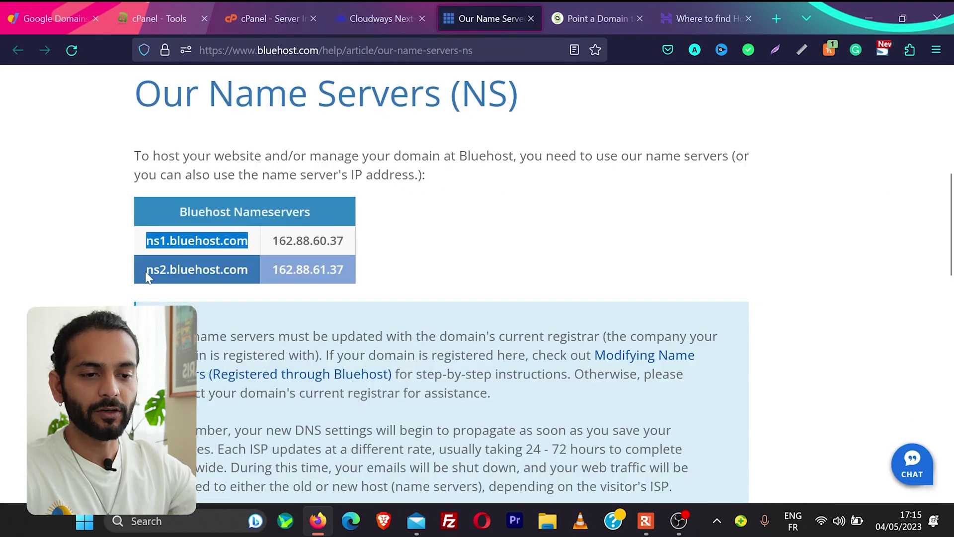
pyautogui.moveTo(145, 269); pyautogui.dragTo(248, 269)
pyautogui.hotkey('ctrl', 'c')
pyautogui.click(55, 18)
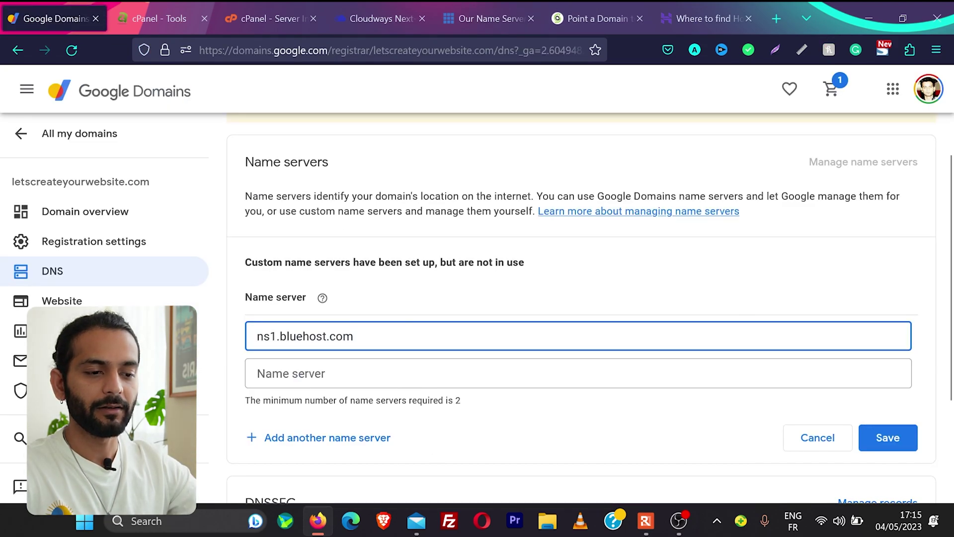
pyautogui.click(423, 373)
pyautogui.hotkey('ctrl', 'v')
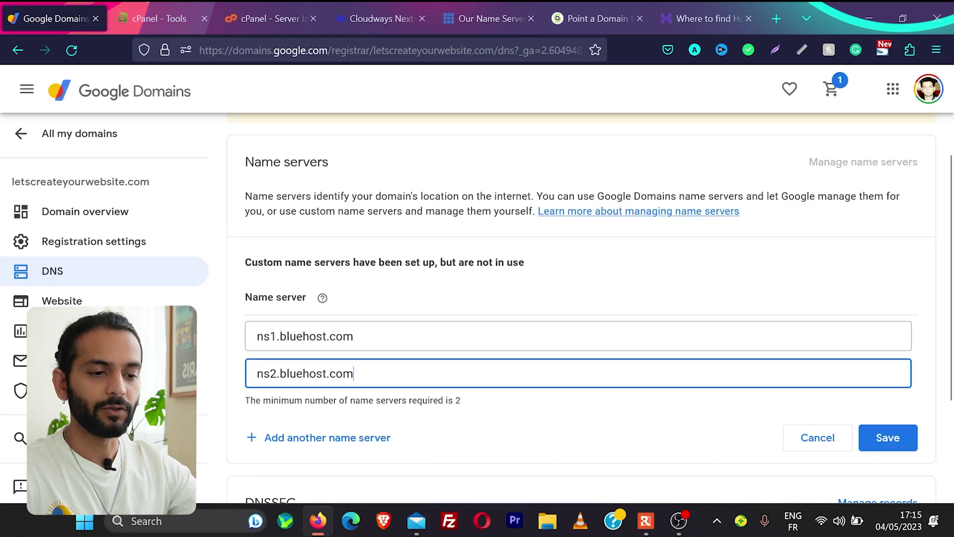
pyautogui.click(887, 439)
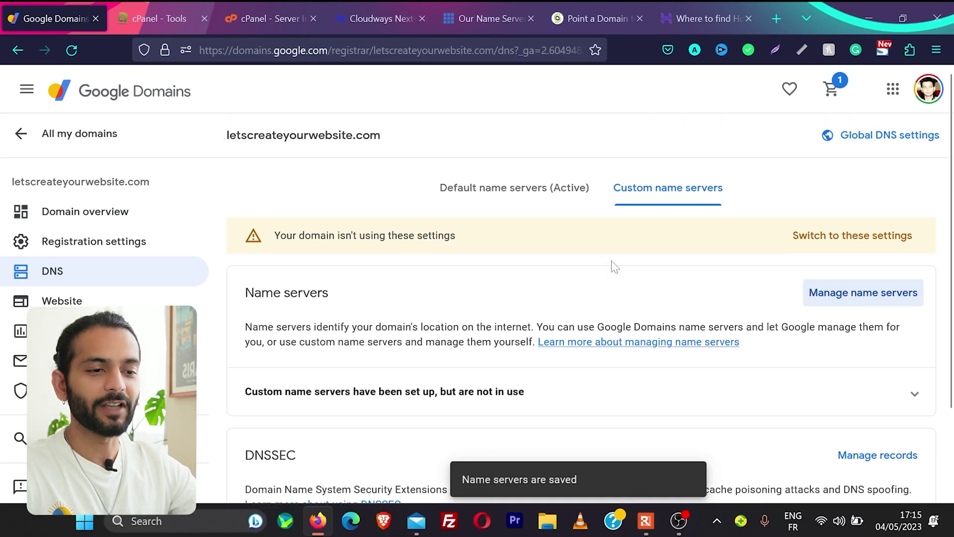
# Step: Make the saved ns1/ns2.bluehost.com custom name servers the active settings
pyautogui.moveTo(271, 235); pyautogui.dragTo(473, 238)
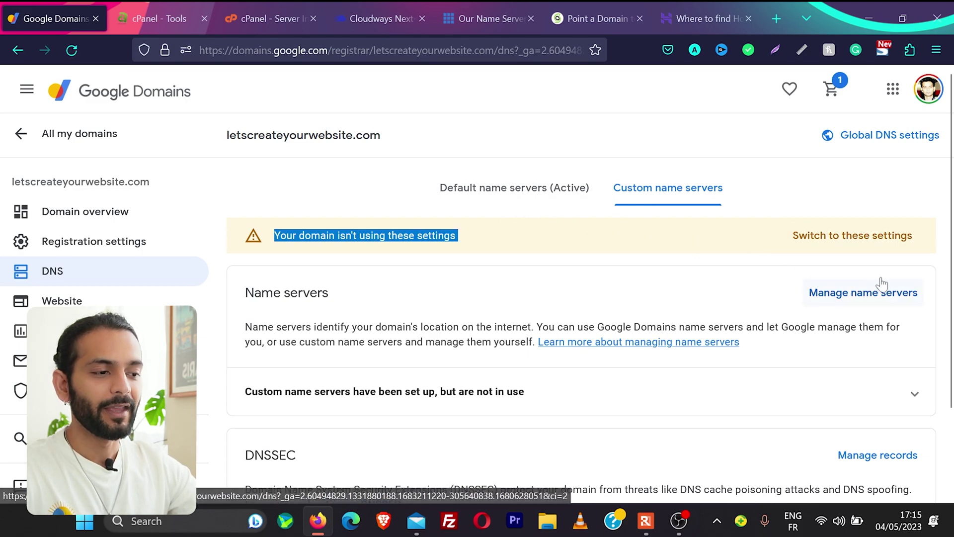
pyautogui.click(851, 236)
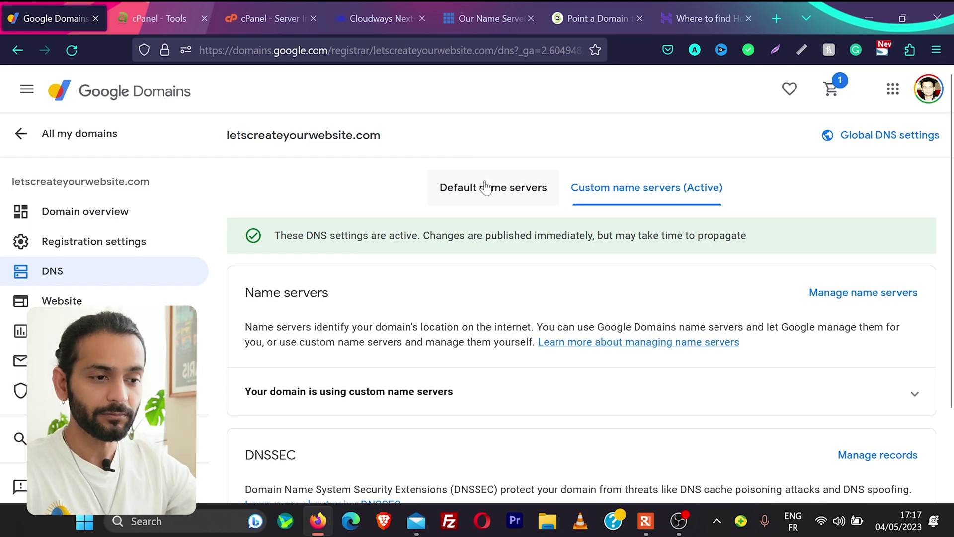
# Step: Bring up the empty Custom records form under Default name servers, then view the cPanel tools tab
pyautogui.click(490, 199)
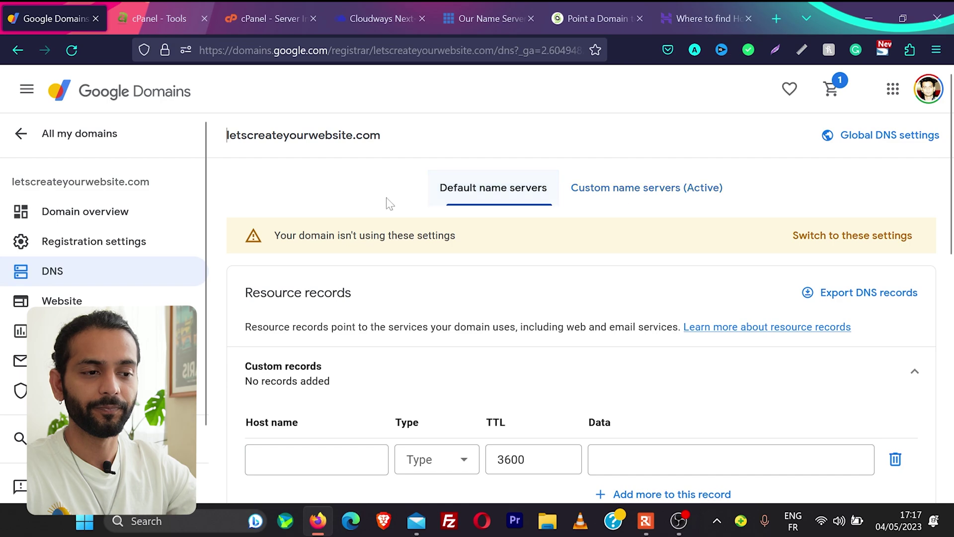
pyautogui.scroll(-3, 374, 198)
pyautogui.scroll(-2, 374, 198)
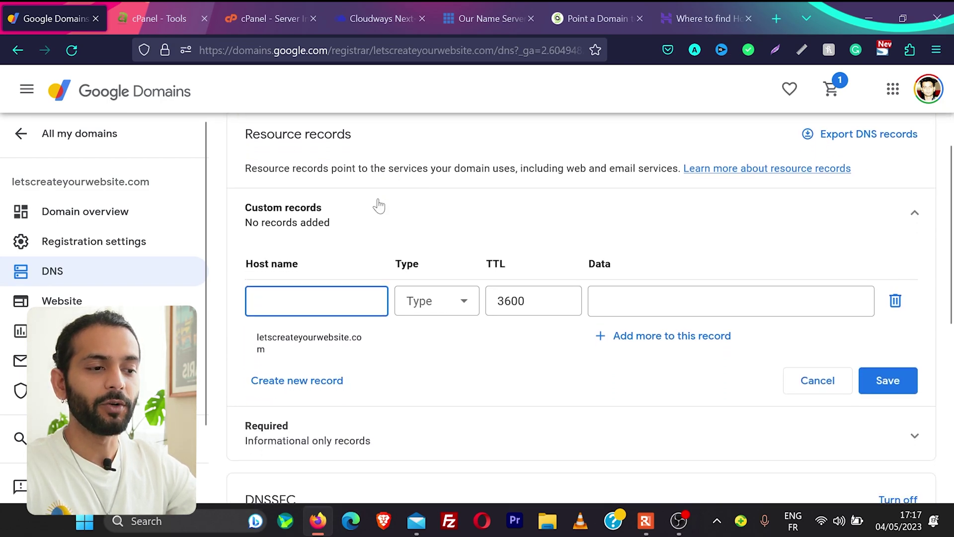
pyautogui.click(646, 300)
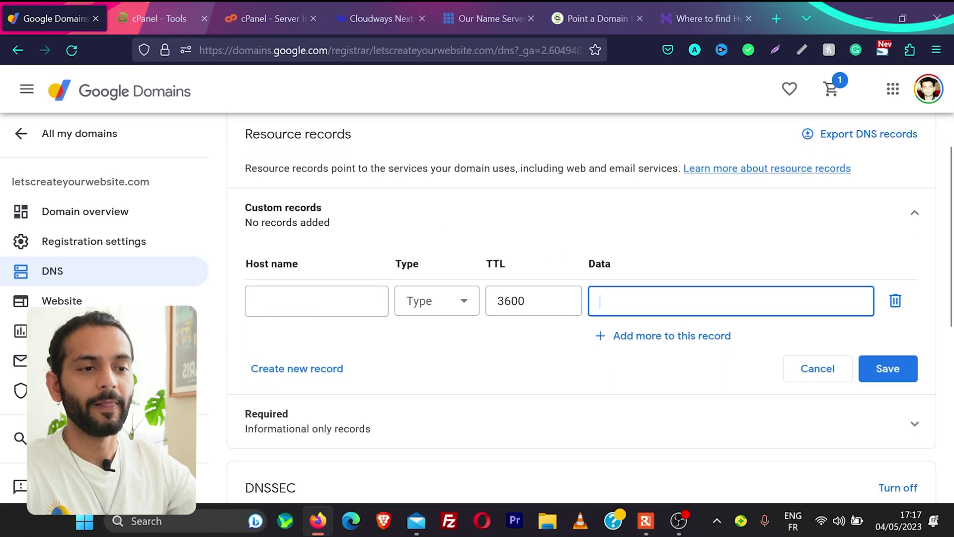
pyautogui.hotkey('ctrl', 'Tab')
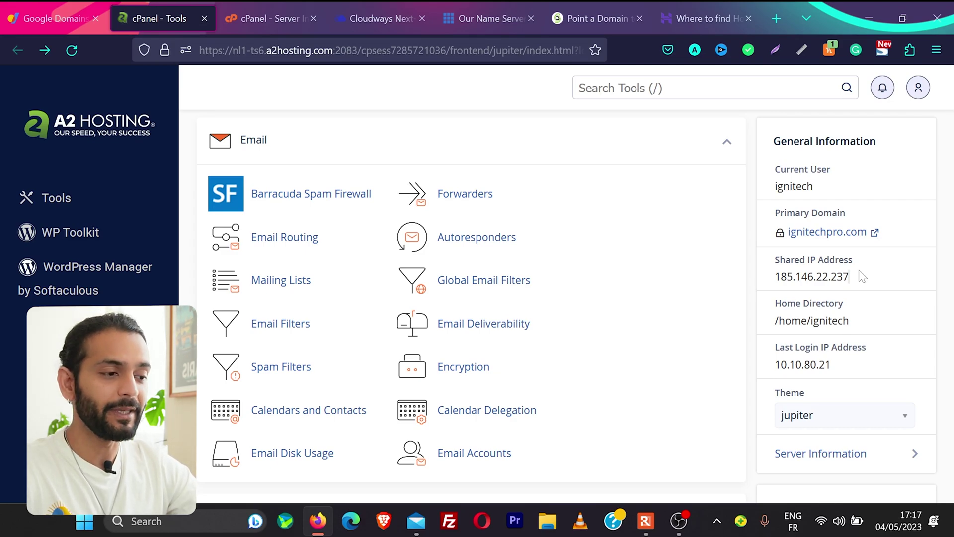
# Step: Find the shared IPs 185.146.22.237 (A2 Hosting) and 170.50.230.224 (Bluehost), then view Cloudways servers
pyautogui.moveTo(857, 276); pyautogui.dragTo(793, 277)
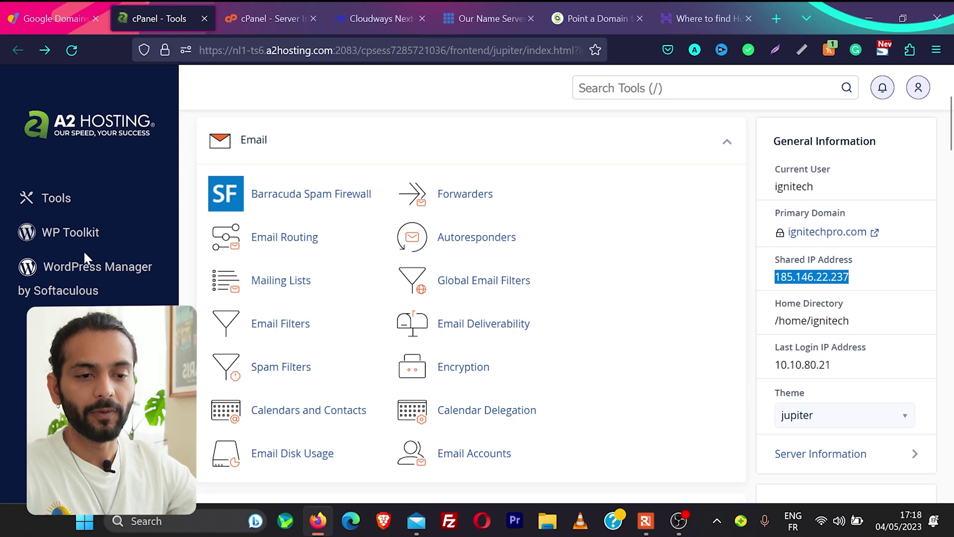
pyautogui.click(271, 18)
pyautogui.scroll(-1, 584, 306)
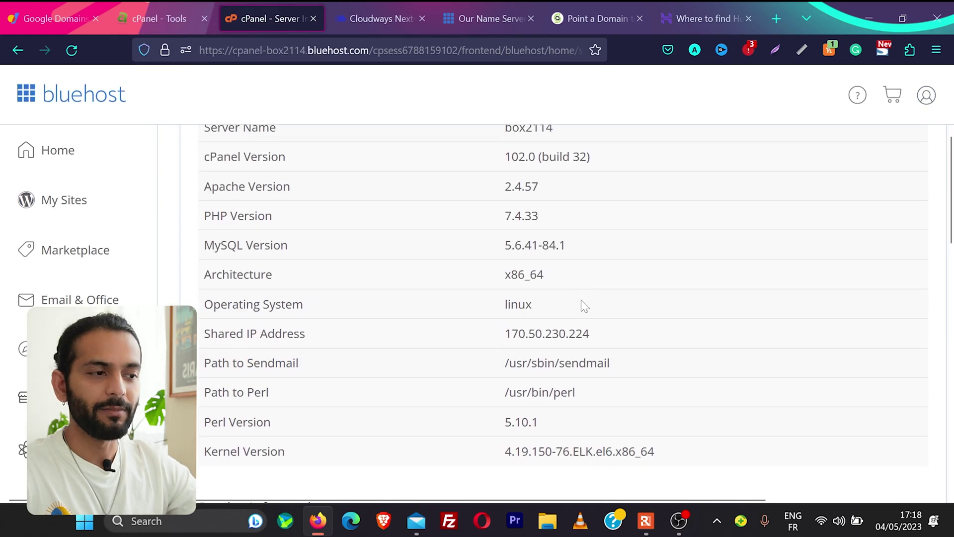
pyautogui.moveTo(592, 333); pyautogui.dragTo(497, 335)
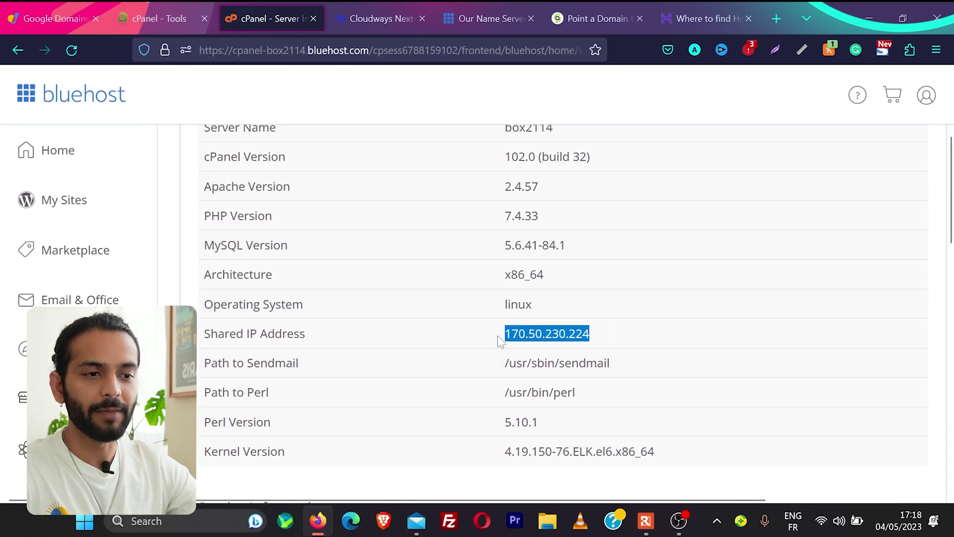
pyautogui.click(384, 24)
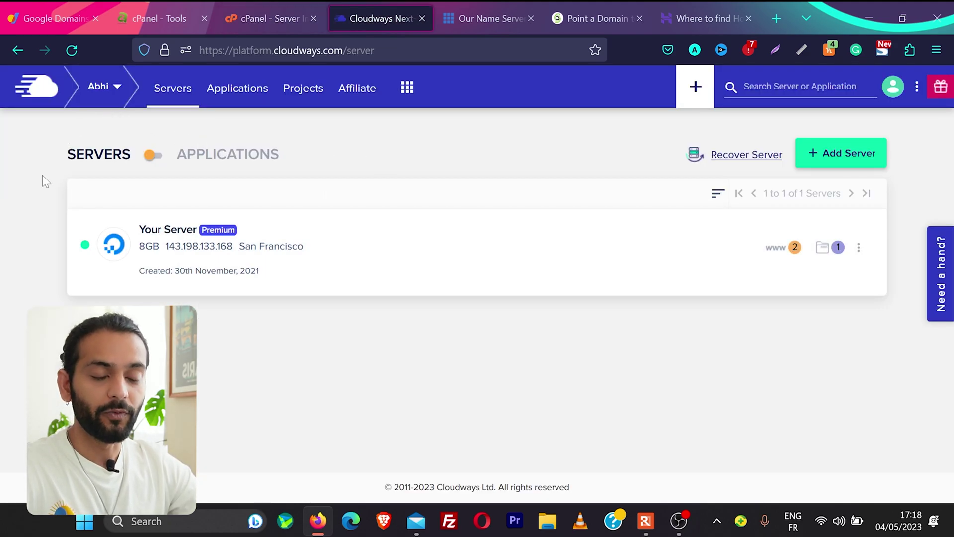
# Step: Add and save a custom A record with data 185.146.22.237 under Default name servers
pyautogui.click(65, 7)
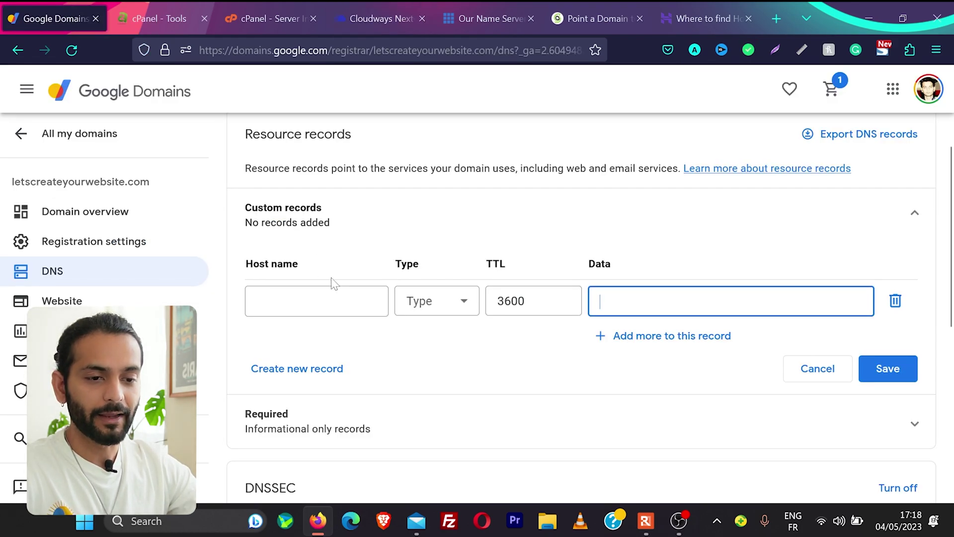
pyautogui.scroll(3, 172, 277)
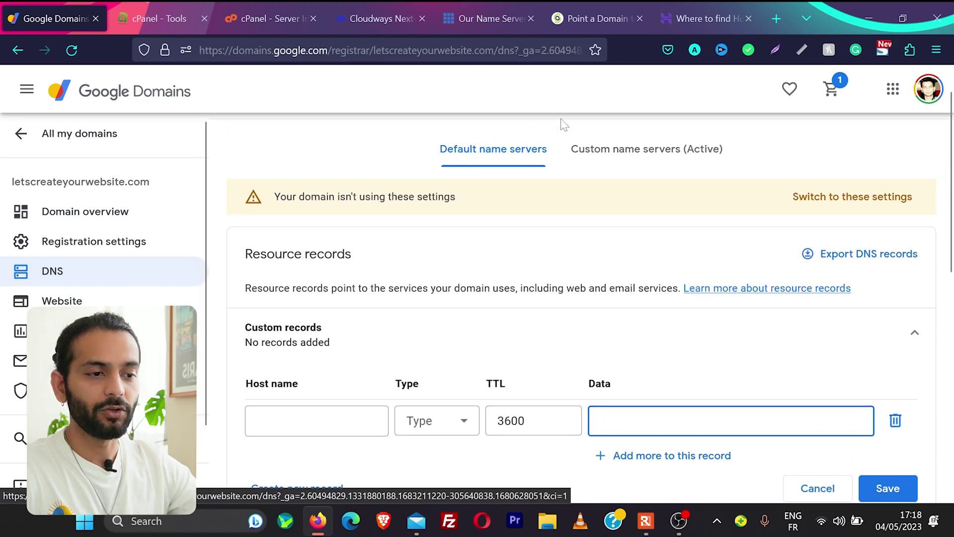
pyautogui.scroll(-3, 532, 256)
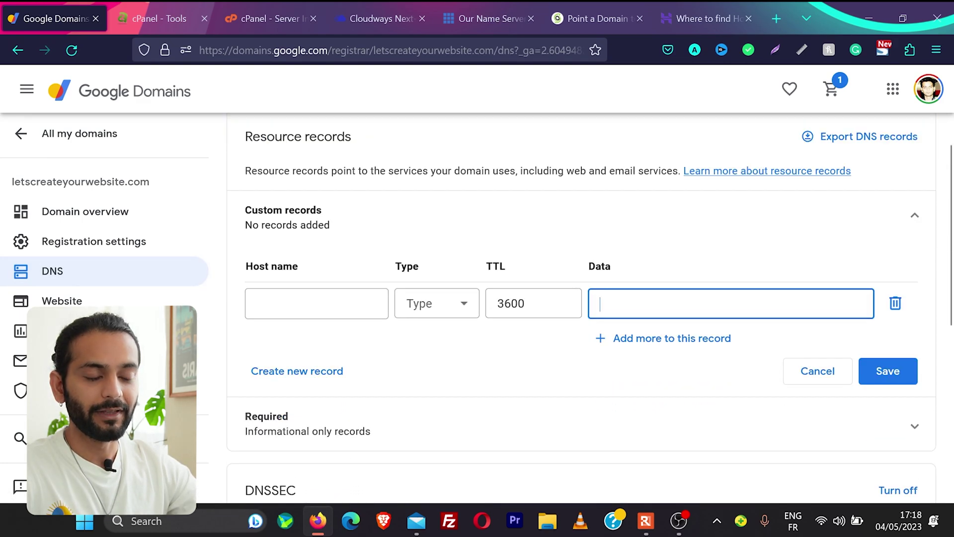
pyautogui.click(914, 217)
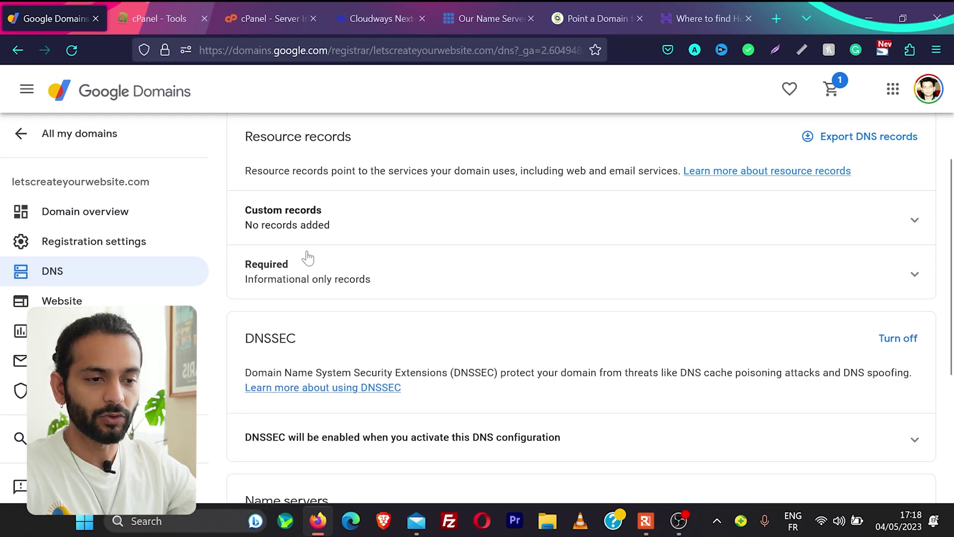
pyautogui.click(914, 220)
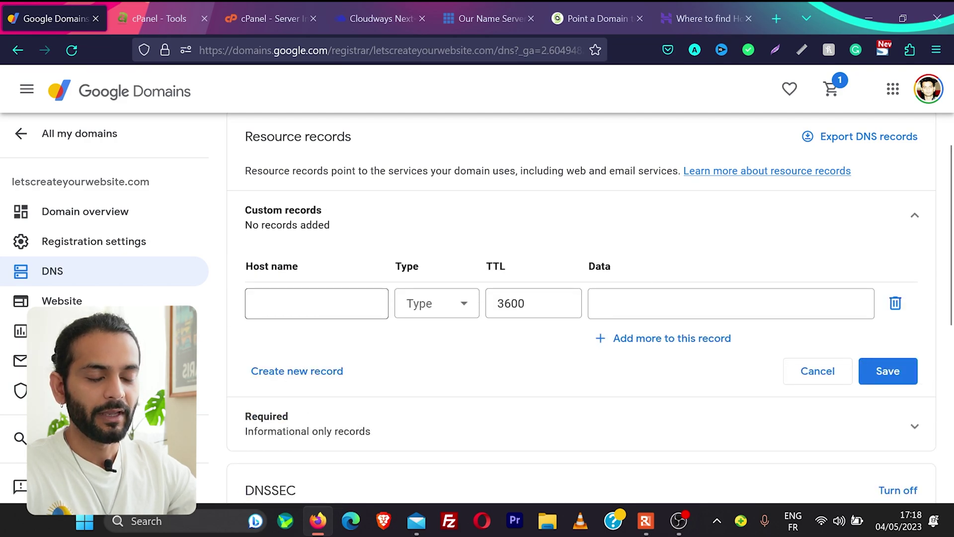
pyautogui.click(317, 303)
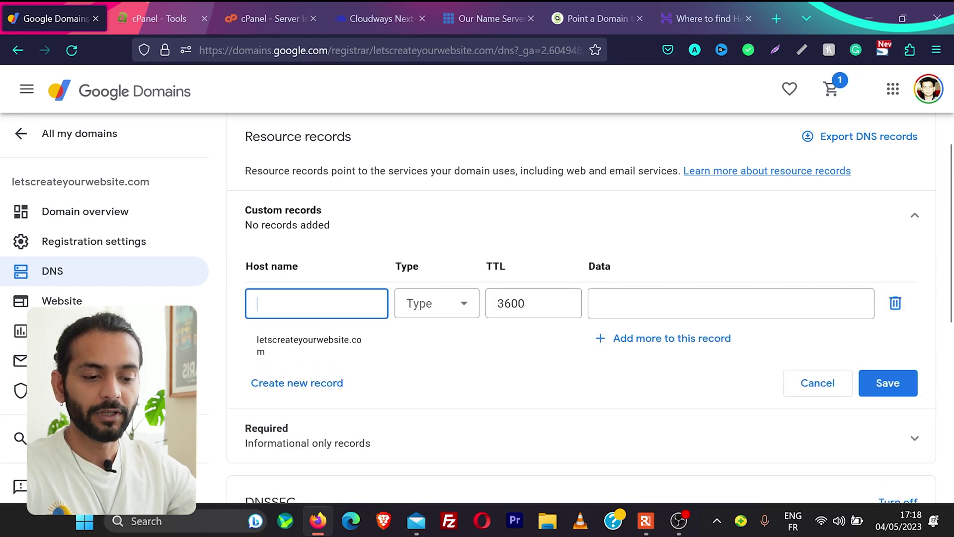
pyautogui.click(463, 303)
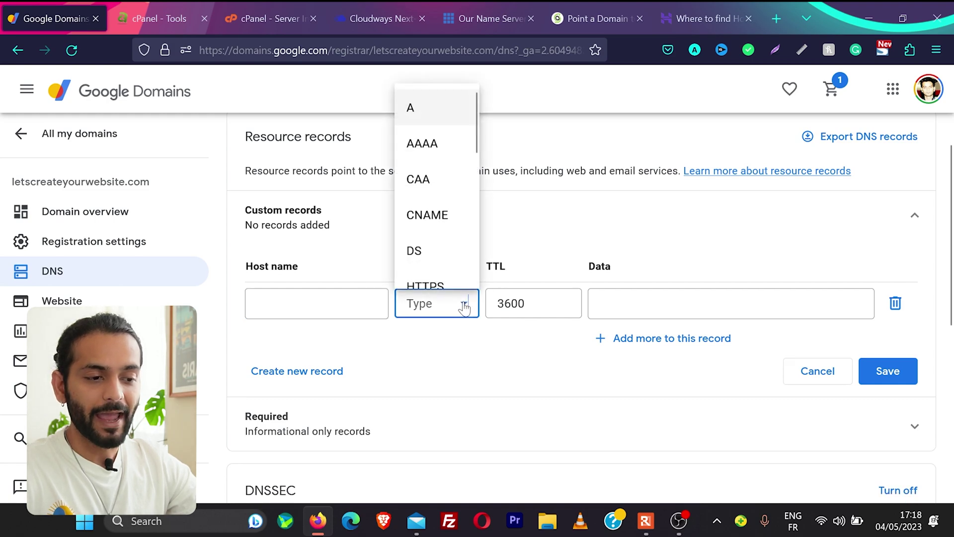
pyautogui.click(431, 109)
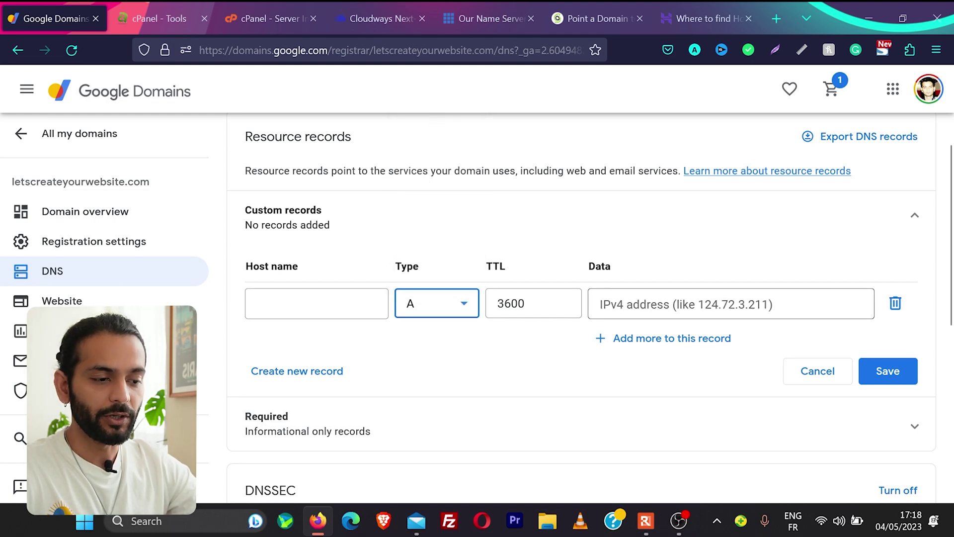
pyautogui.click(731, 303)
pyautogui.write('185.146.22.237')
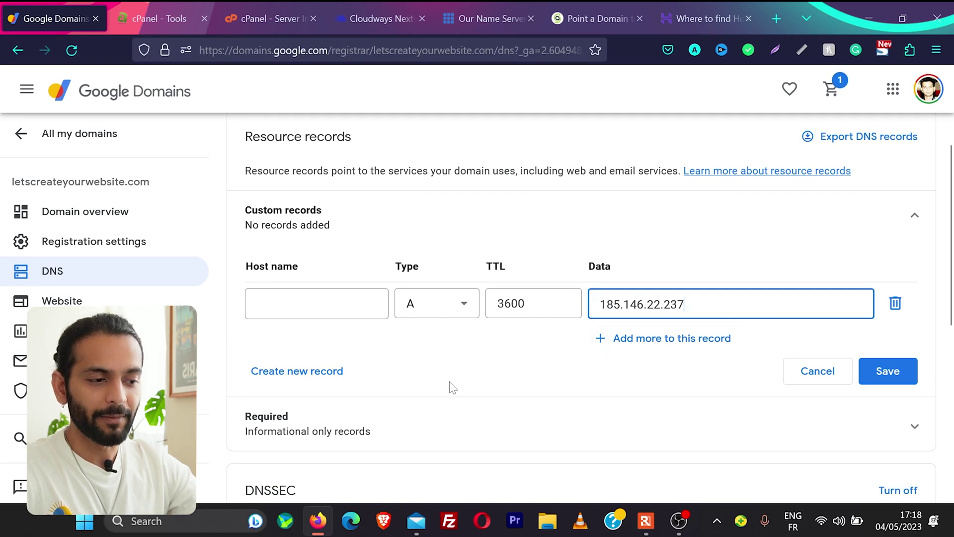
pyautogui.click(885, 372)
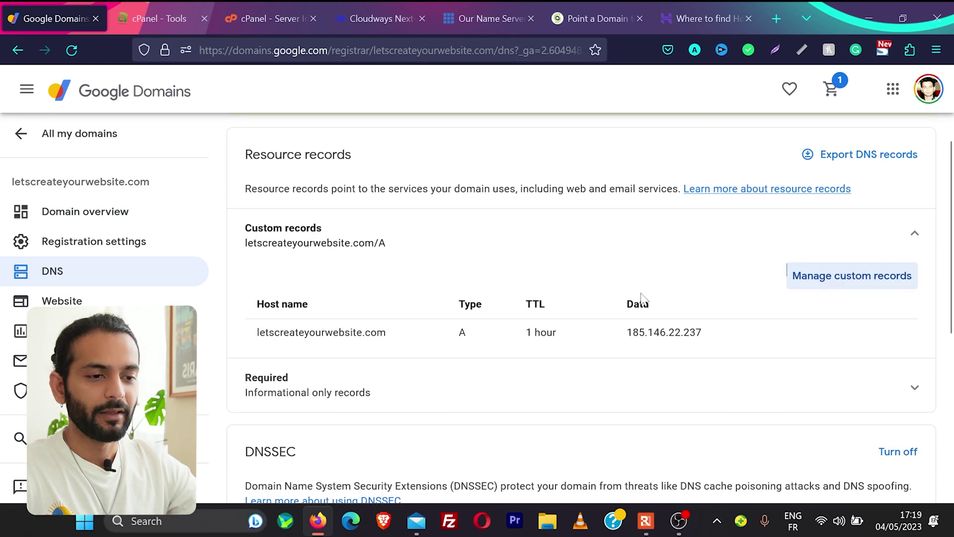
# Step: Review the Bluehost custom name servers, then activate the default name servers keeping the A record
pyautogui.scroll(3, 642, 298)
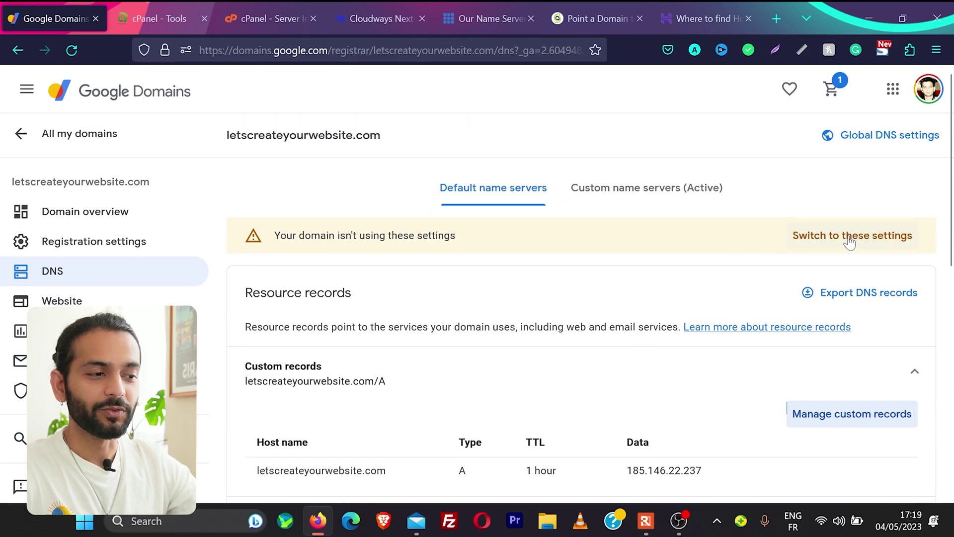
pyautogui.click(703, 191)
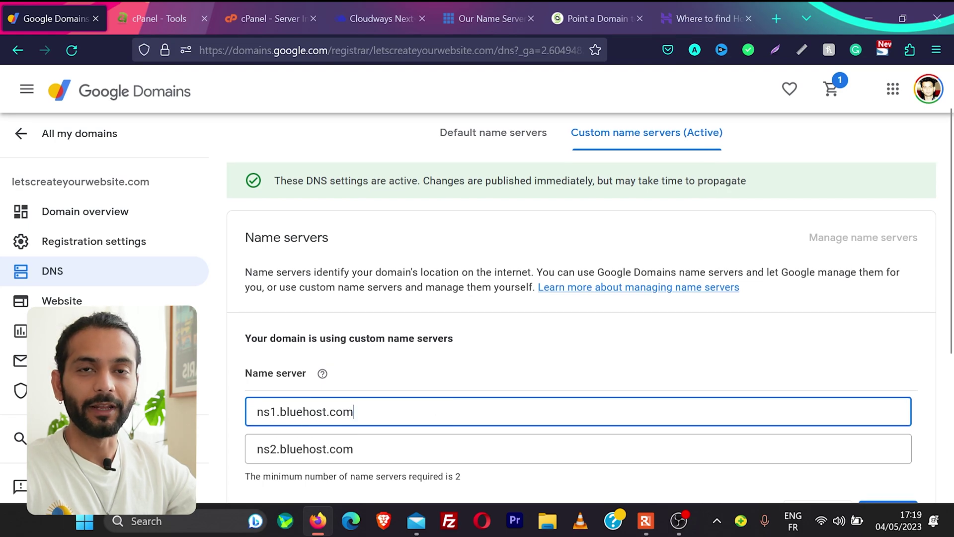
pyautogui.click(488, 132)
pyautogui.scroll(-1, 640, 370)
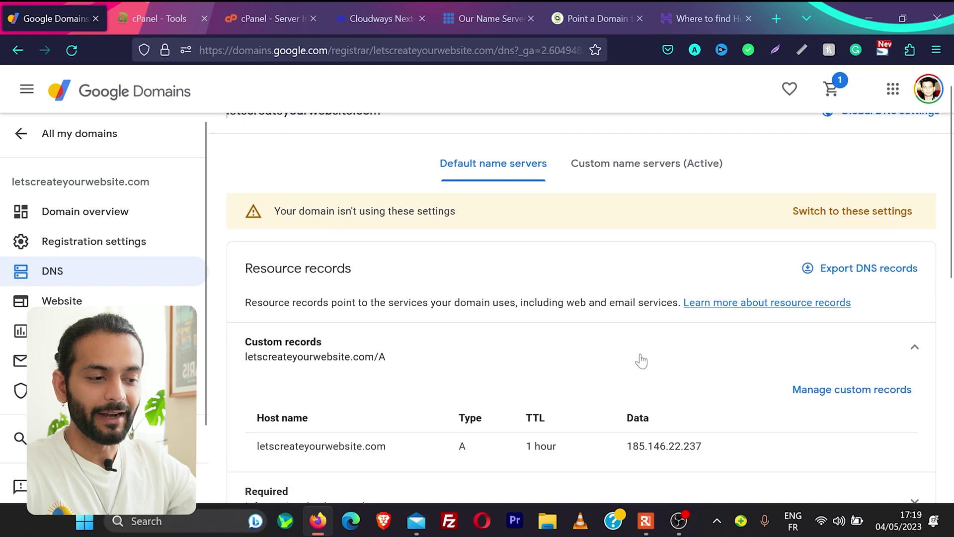
pyautogui.click(827, 211)
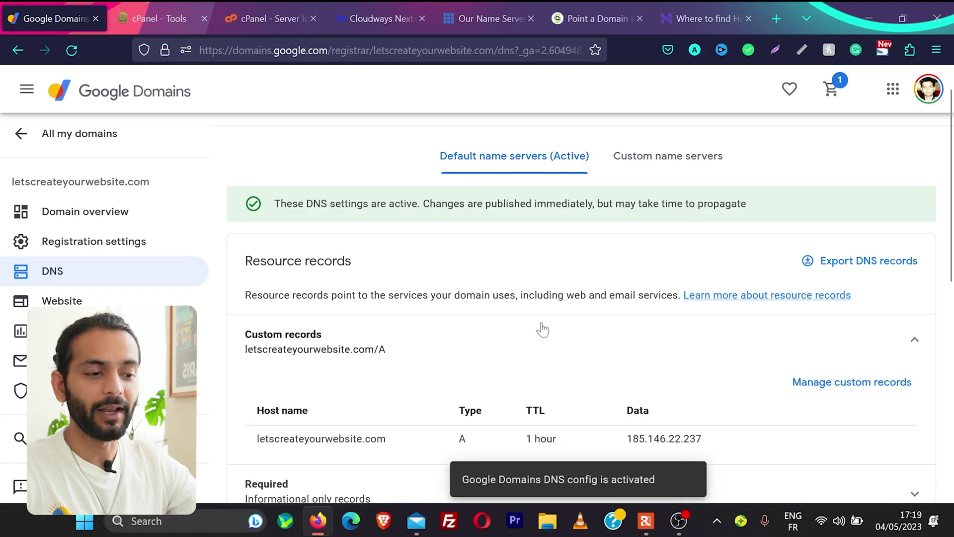
pyautogui.scroll(-2, 538, 325)
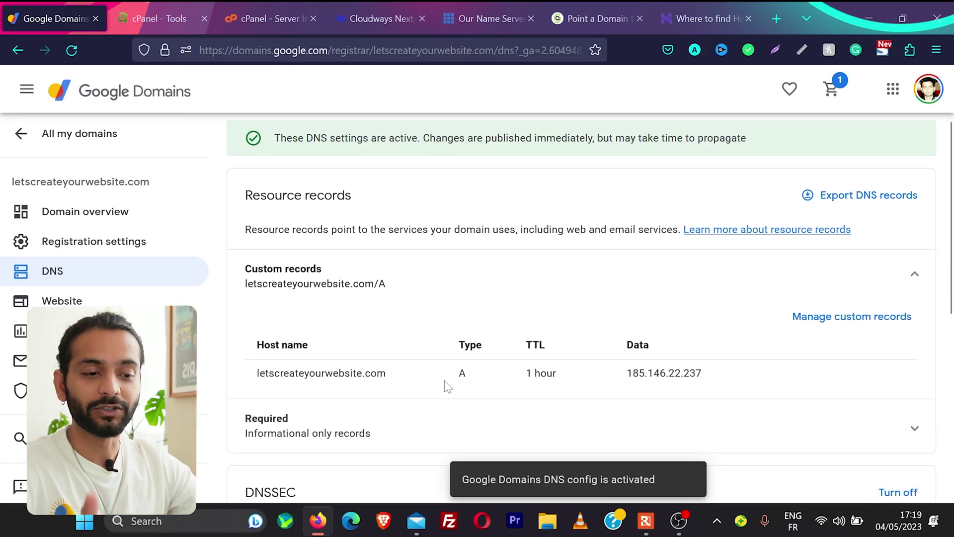